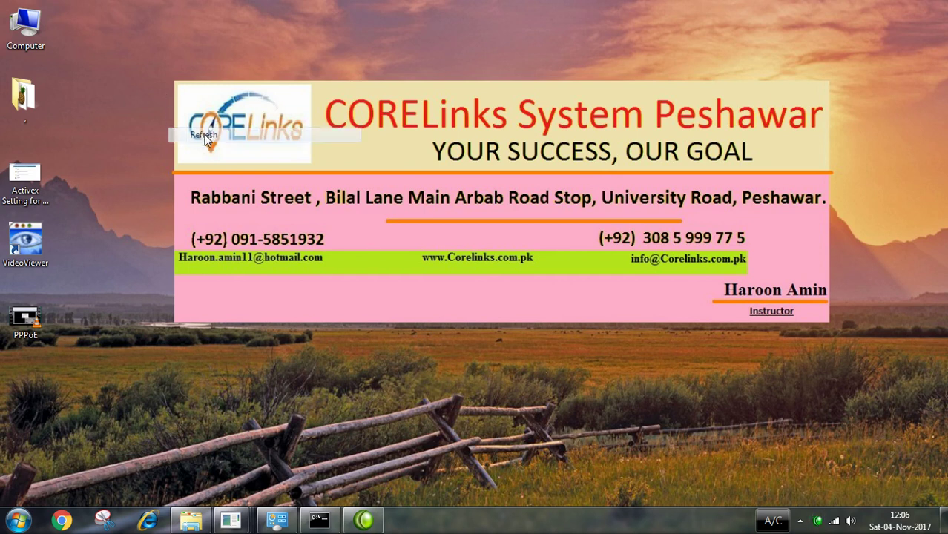
{"action": "left_click", "coordinate": [147, 524]}
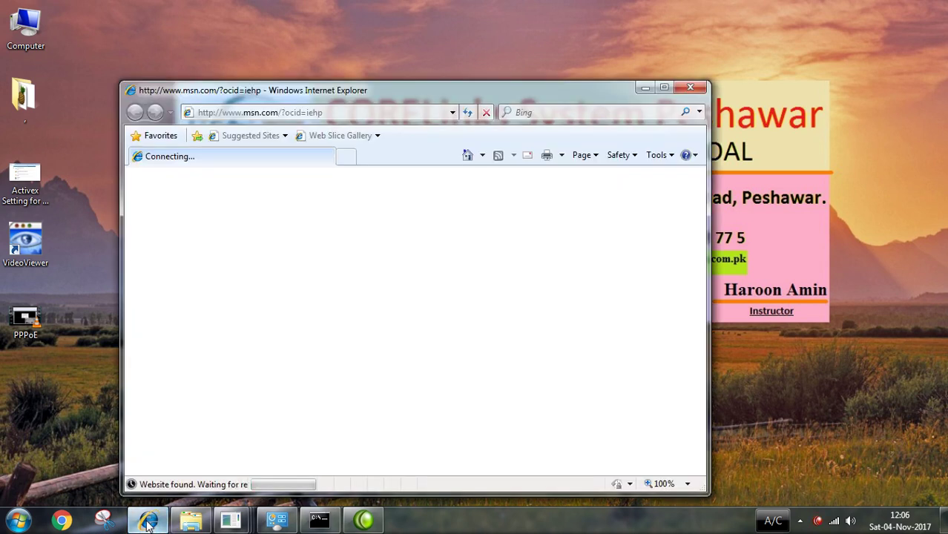
{"action": "left_click", "coordinate": [268, 109]}
{"action": "type", "text": "1"}
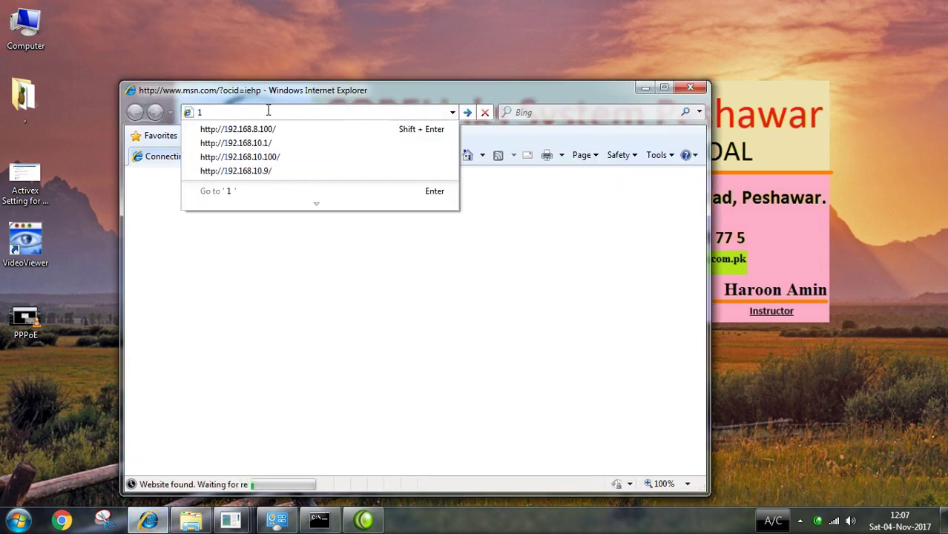
{"action": "key", "text": "Down"}
{"action": "key", "text": "Down"}
{"action": "key", "text": "Down"}
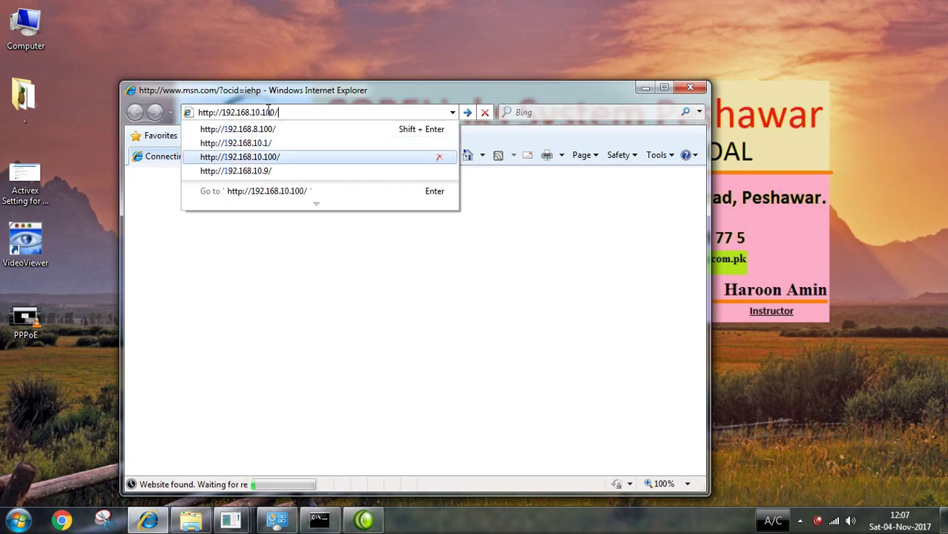
{"action": "key", "text": "Up"}
{"action": "key", "text": "Up"}
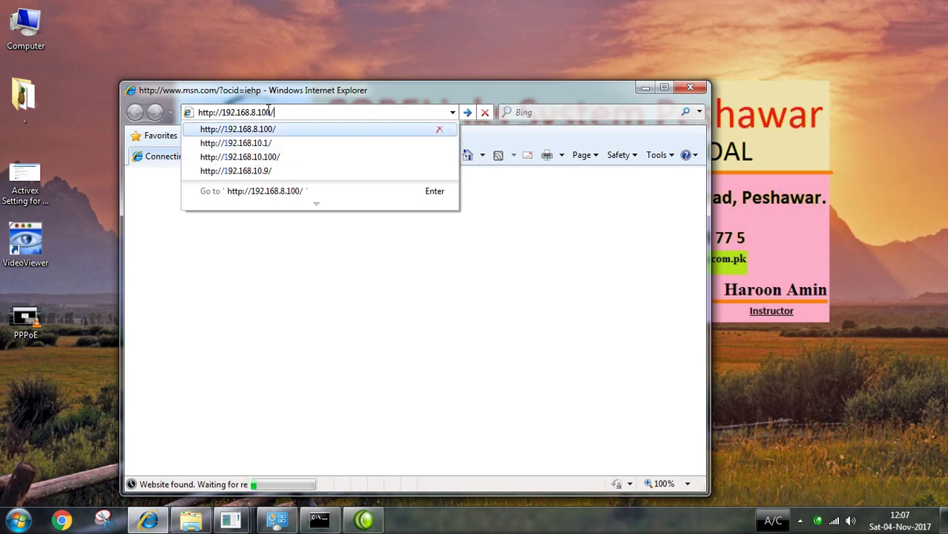
{"action": "key", "text": "Return"}
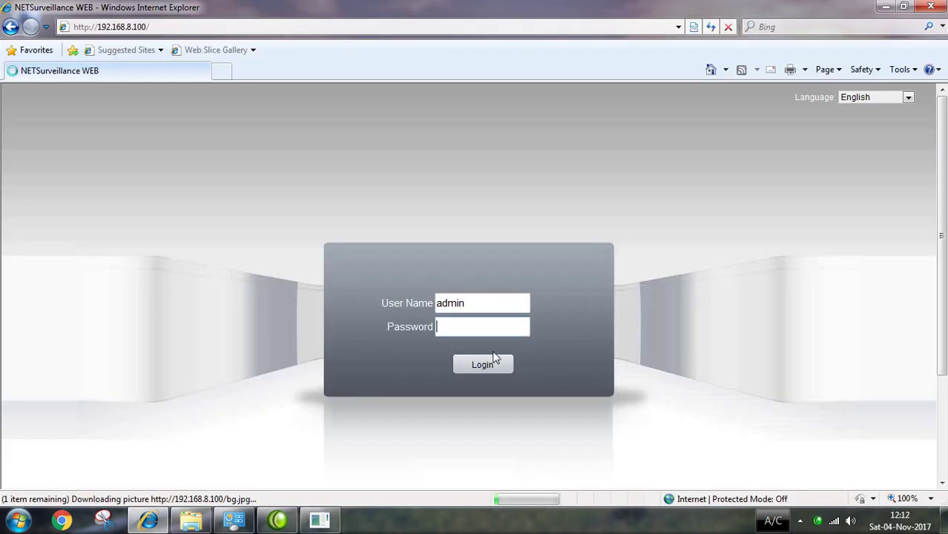
Log in to the DVR as admin with a blank password and connect all video using the Main Stream
{"action": "left_click", "coordinate": [486, 366]}
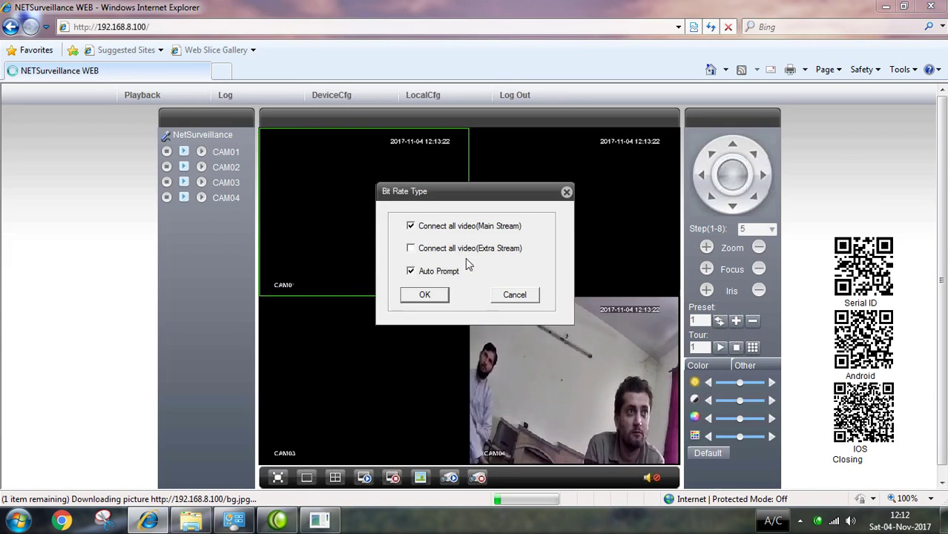
{"action": "left_click", "coordinate": [411, 248]}
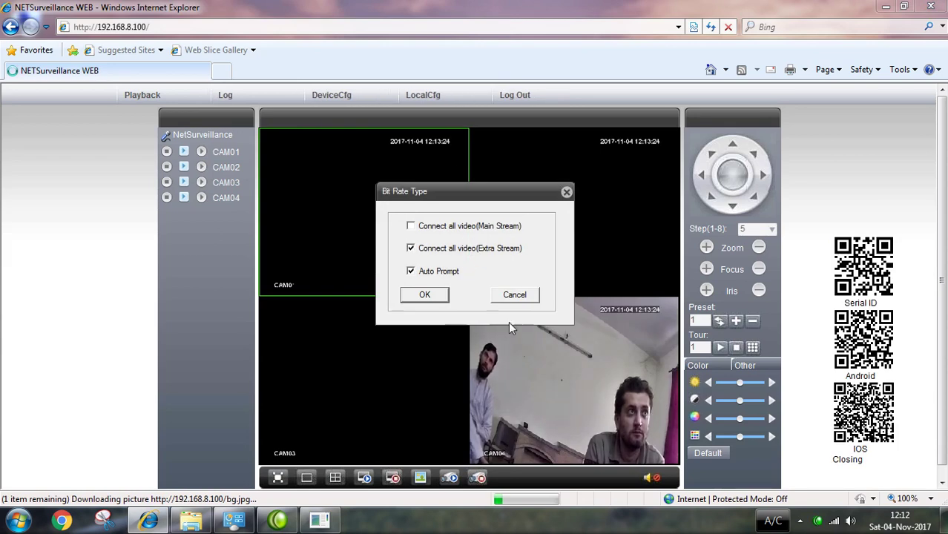
{"action": "left_click", "coordinate": [418, 225]}
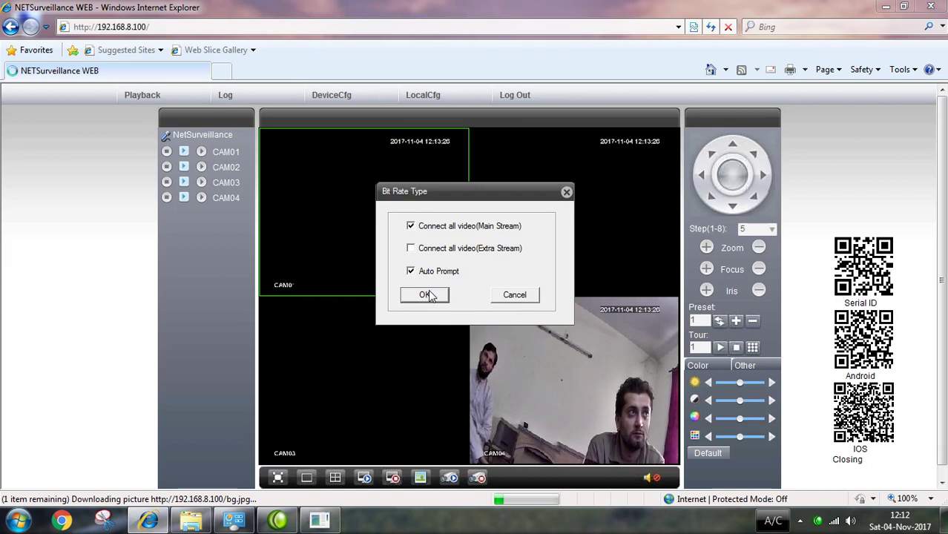
{"action": "left_click", "coordinate": [428, 294]}
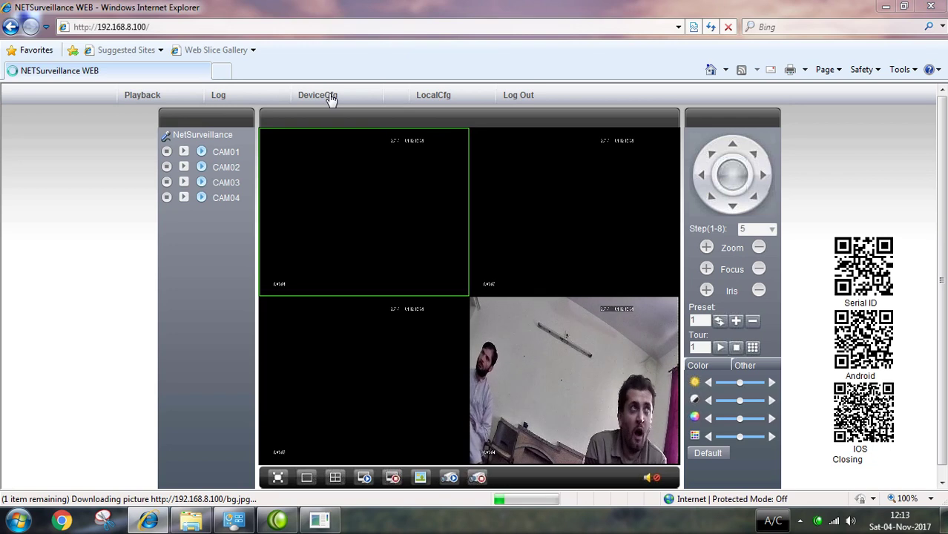
Open the ARSP settings from the NetService list in the DVR's system configuration
{"action": "left_click", "coordinate": [331, 100]}
{"action": "left_click", "coordinate": [431, 413]}
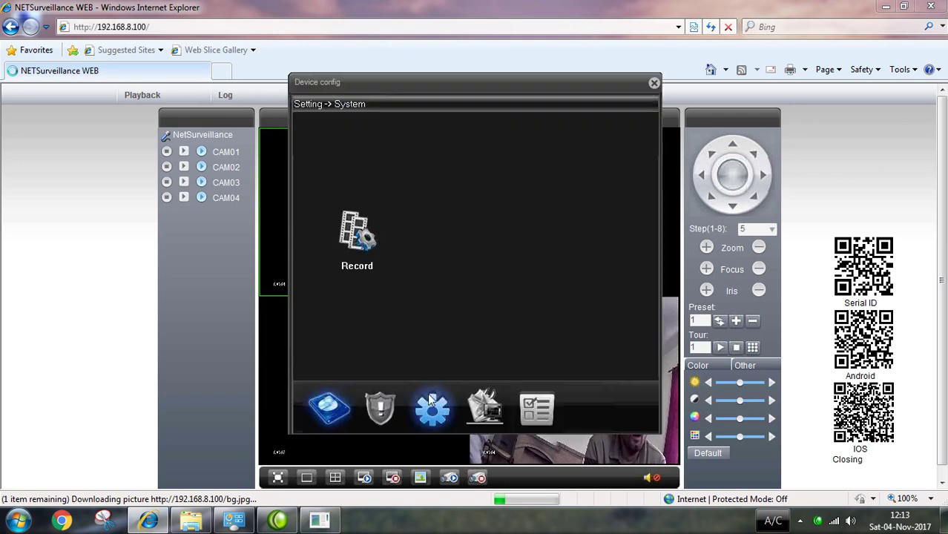
{"action": "left_click", "coordinate": [366, 307]}
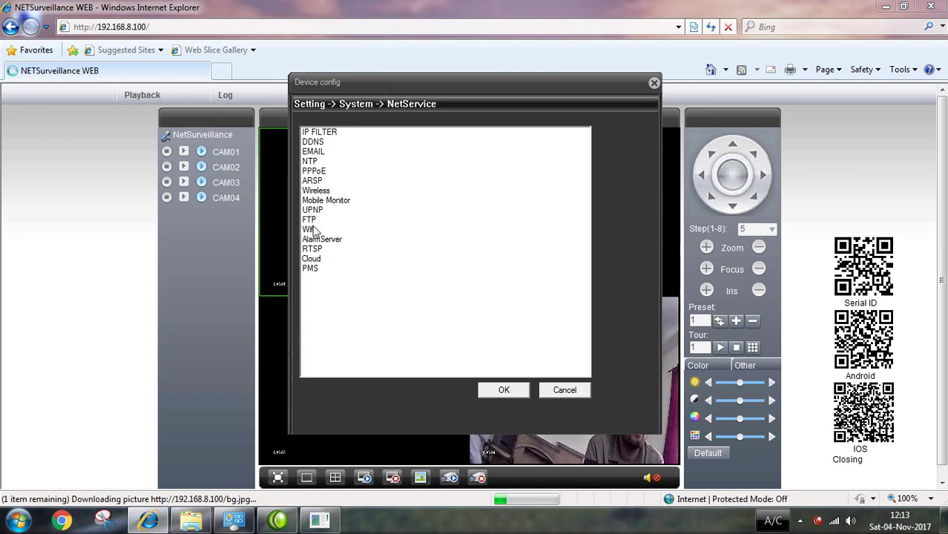
{"action": "double_click", "coordinate": [317, 181]}
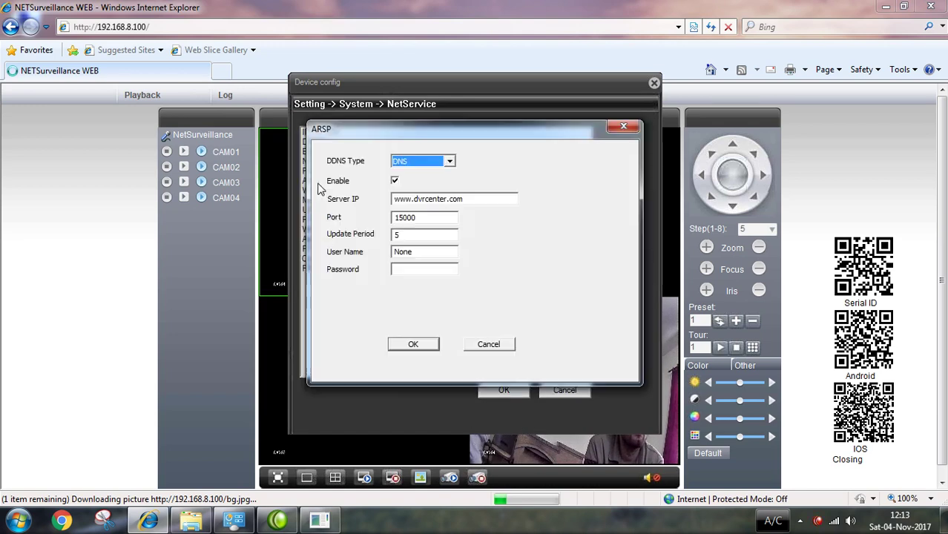
Select DNS as the DDNS type and make sure the ARSP service is enabled
{"action": "left_click", "coordinate": [449, 162]}
{"action": "left_click", "coordinate": [448, 172]}
{"action": "mouse_move", "coordinate": [482, 197]}
{"action": "left_mouse_down"}
{"action": "mouse_move", "coordinate": [357, 192]}
{"action": "mouse_move", "coordinate": [485, 204]}
{"action": "left_mouse_up"}
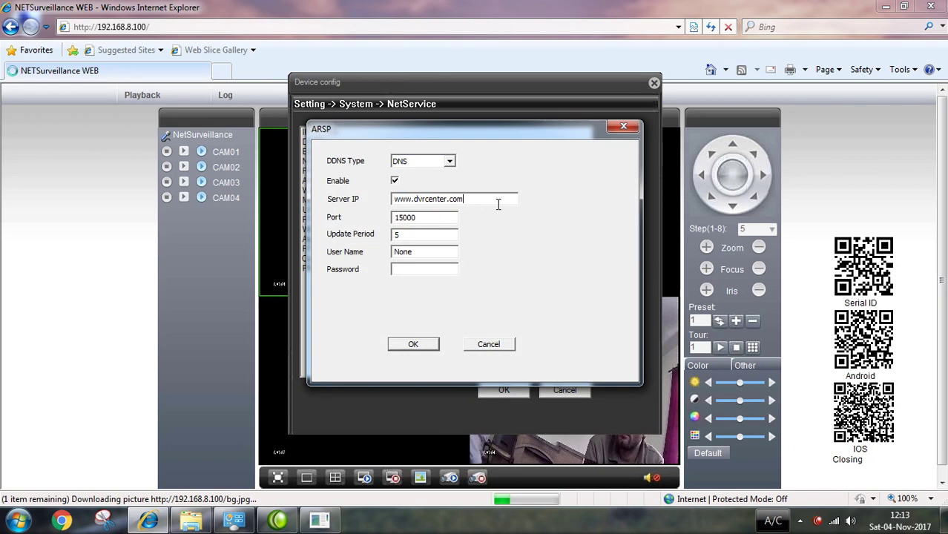
{"action": "left_click", "coordinate": [394, 181]}
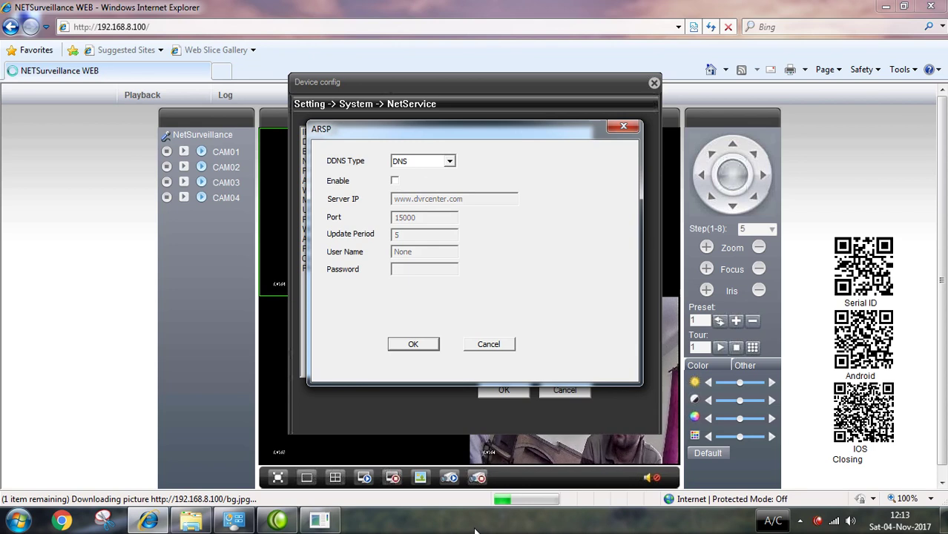
{"action": "left_click", "coordinate": [394, 181]}
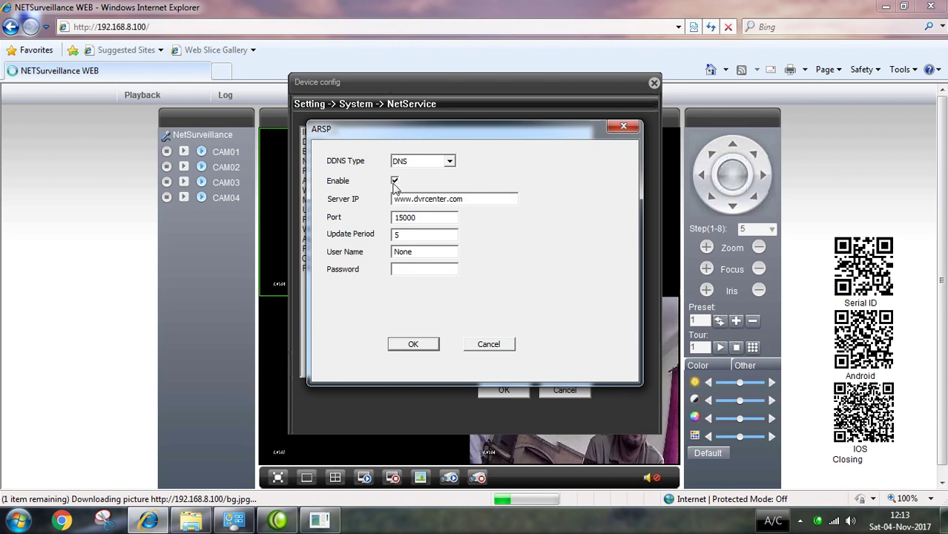
Set the ARSP update period to 1 and confirm the settings
{"action": "double_click", "coordinate": [425, 218]}
{"action": "left_click", "coordinate": [417, 236]}
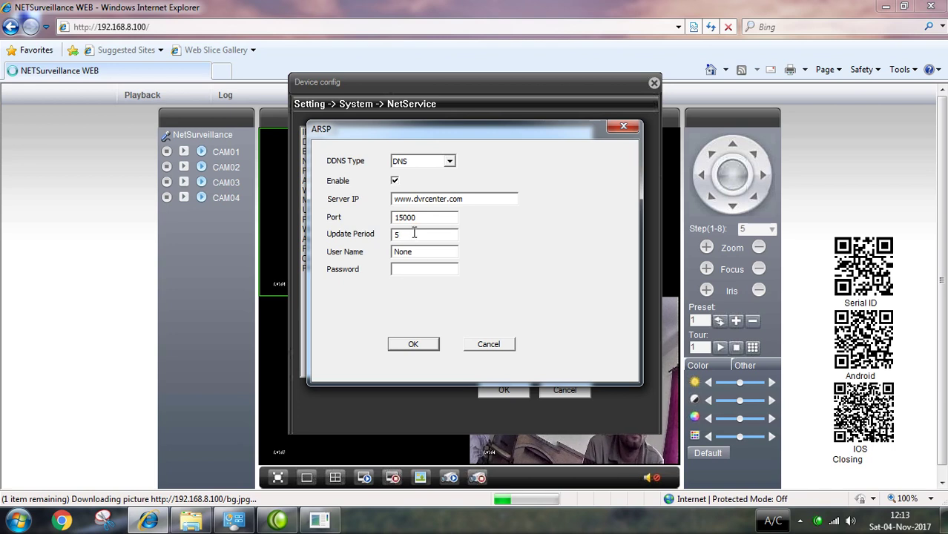
{"action": "key", "text": "BackSpace"}
{"action": "type", "text": "1"}
{"action": "left_click", "coordinate": [416, 345]}
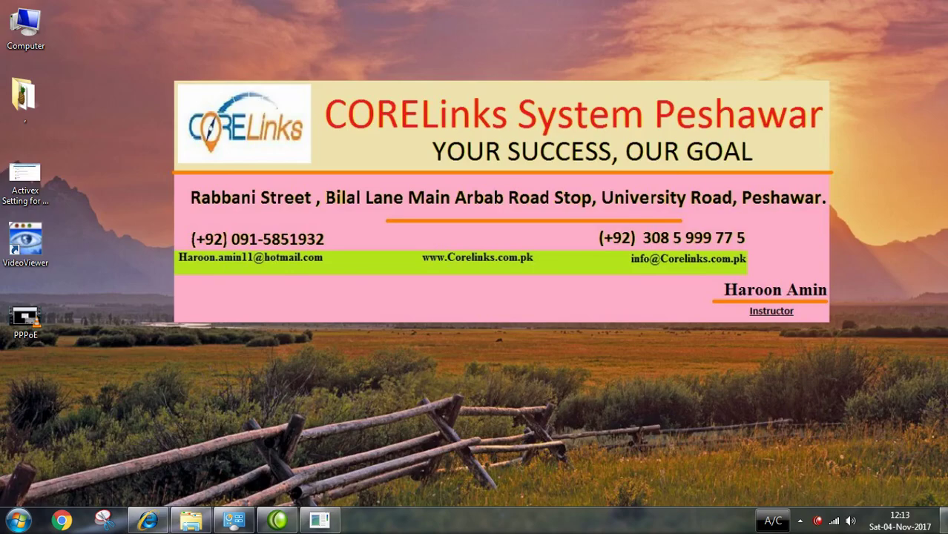
{"action": "left_click", "coordinate": [148, 520]}
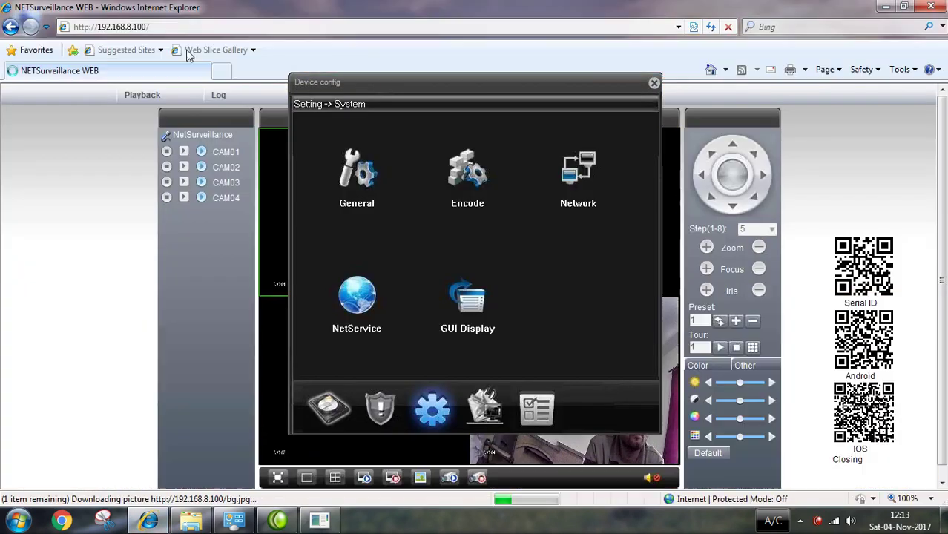
{"action": "left_click", "coordinate": [221, 71]}
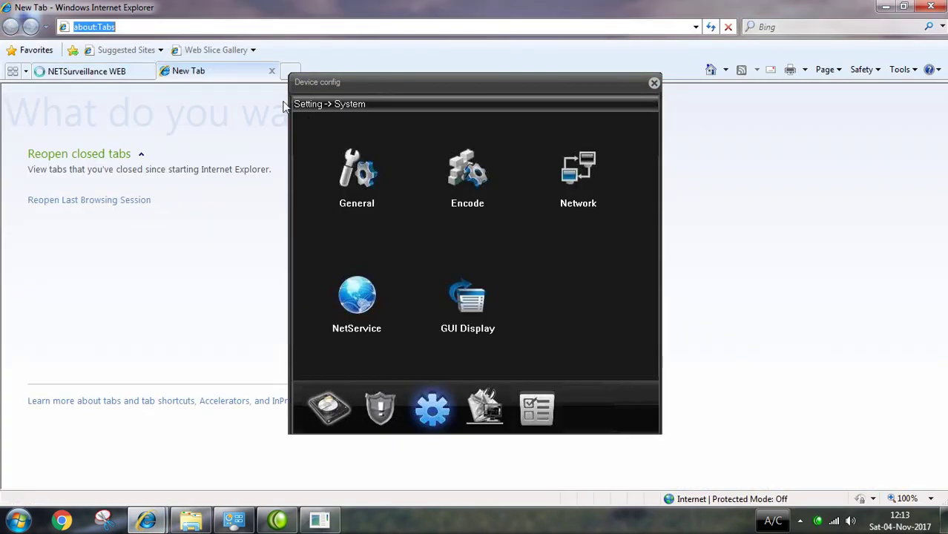
{"action": "type", "text": "fog"}
{"action": "key", "text": "BackSpace"}
{"action": "key", "text": "BackSpace"}
{"action": "key", "text": "BackSpace"}
{"action": "type", "text": "goo"}
{"action": "key", "text": "Down"}
{"action": "key", "text": "Return"}
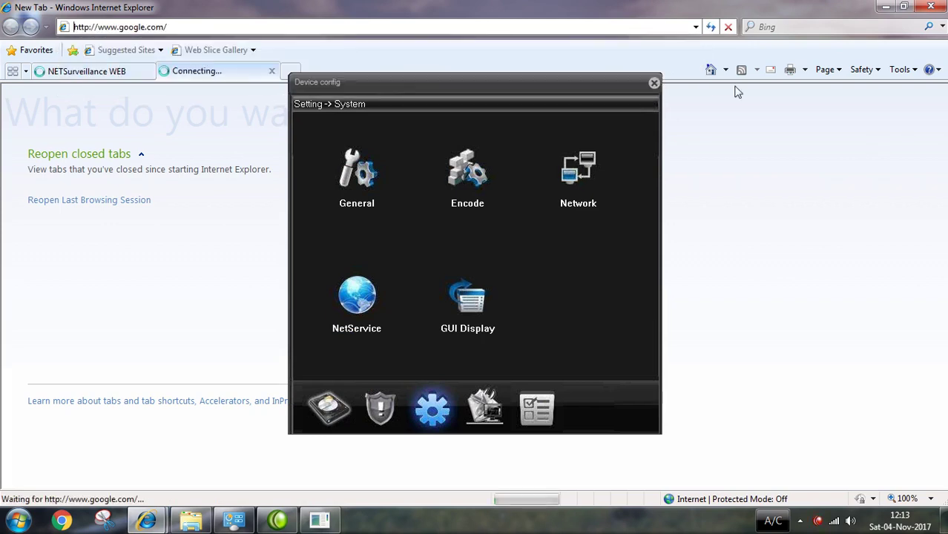
{"action": "left_click", "coordinate": [654, 82]}
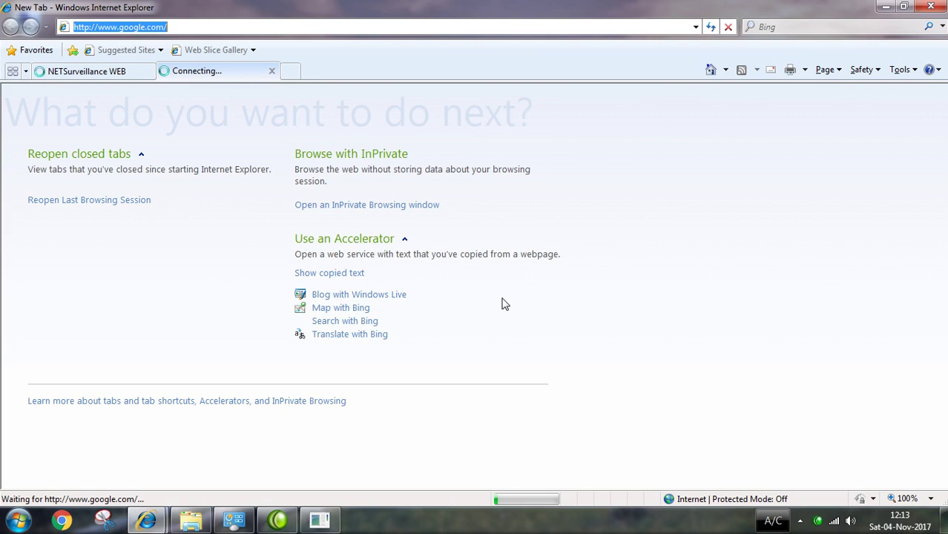
Search Google for "Dvrceneter.net"
{"action": "type", "text": "Dvr"}
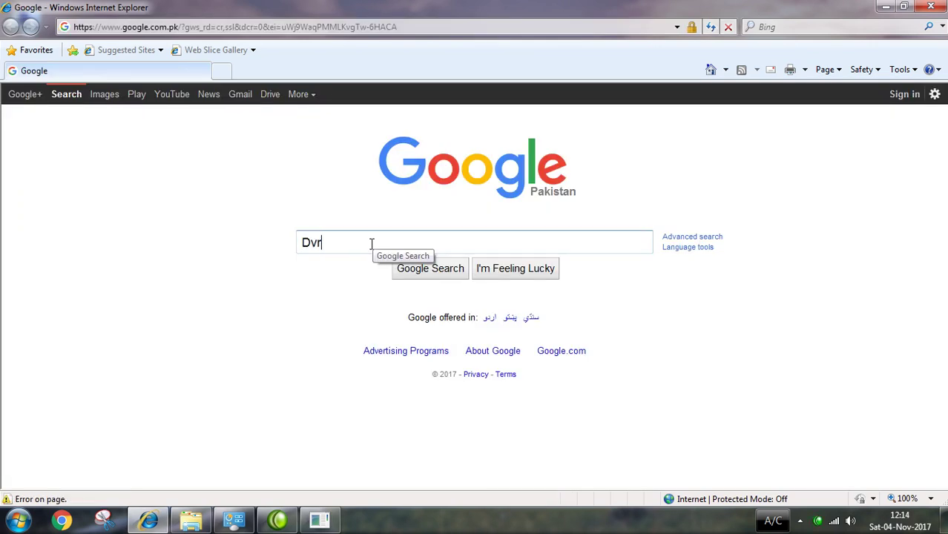
{"action": "type", "text": "ceneter.net"}
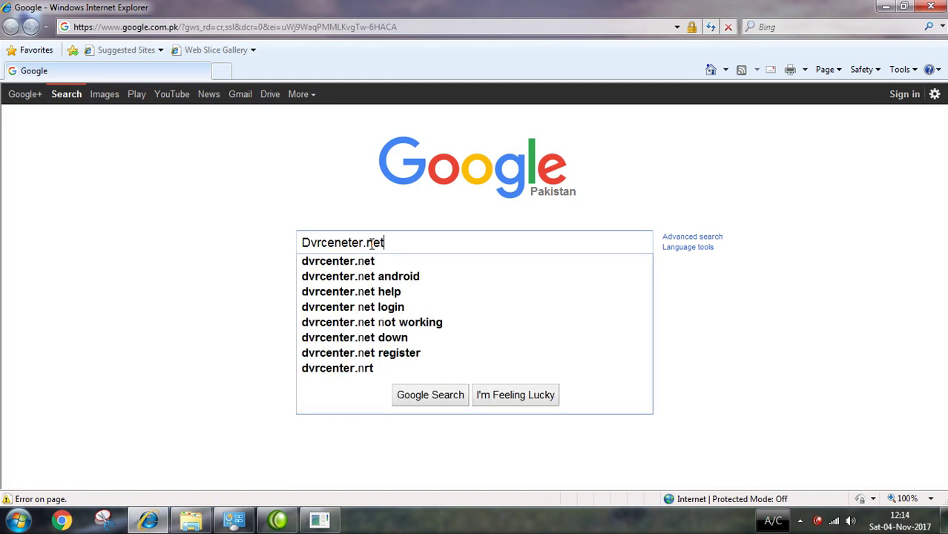
{"action": "key", "text": "Return"}
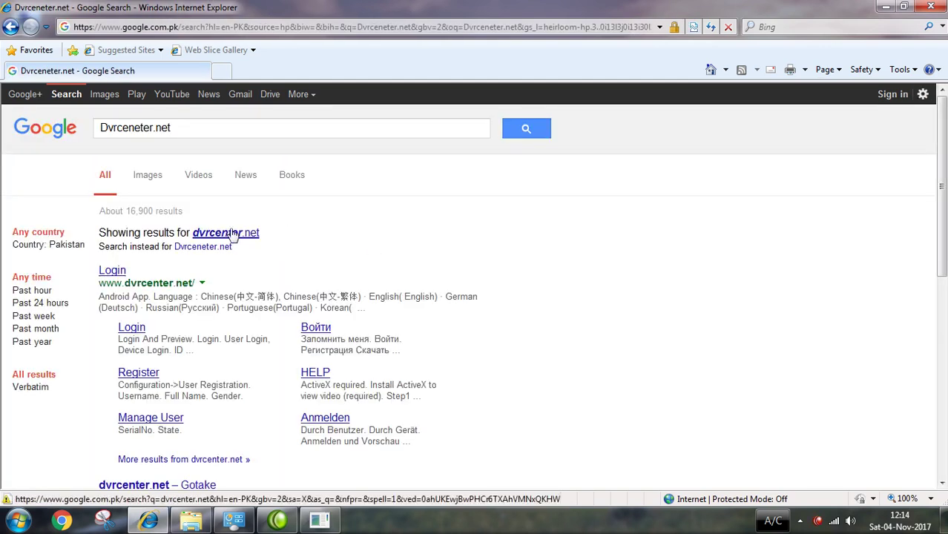
Try to open the dvrcenter.net Login result in a separate tab, then return to the search results
{"action": "left_click", "coordinate": [117, 275]}
{"action": "right_click", "coordinate": [119, 275]}
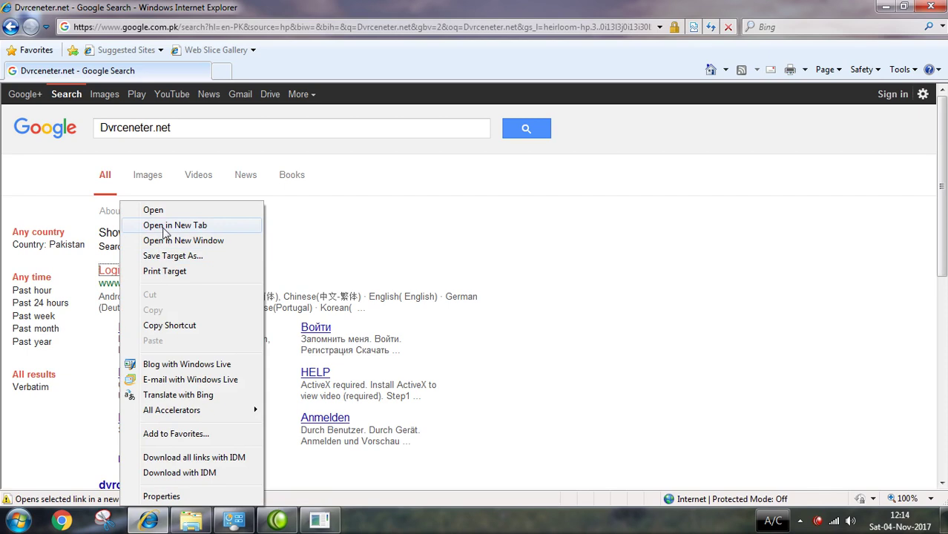
{"action": "left_click", "coordinate": [162, 227]}
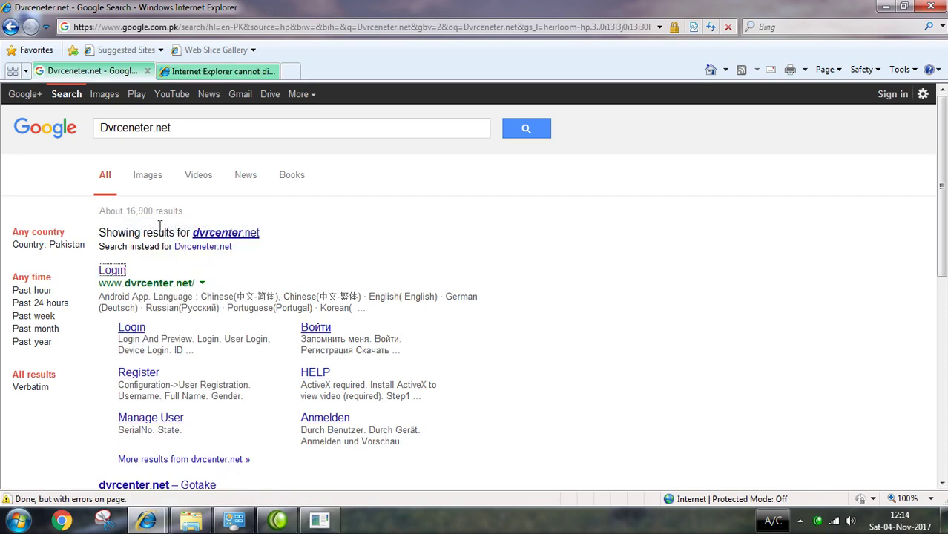
{"action": "left_click", "coordinate": [237, 70]}
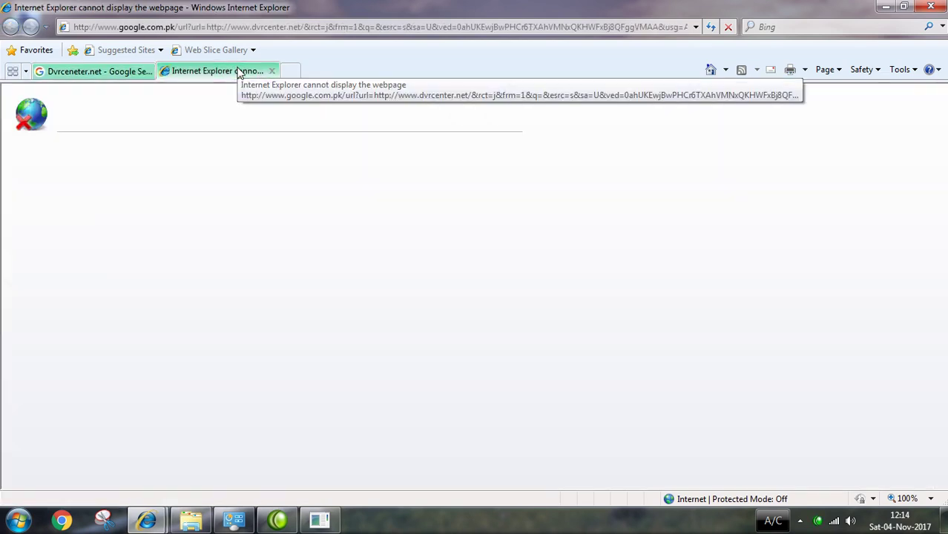
{"action": "left_click", "coordinate": [54, 71]}
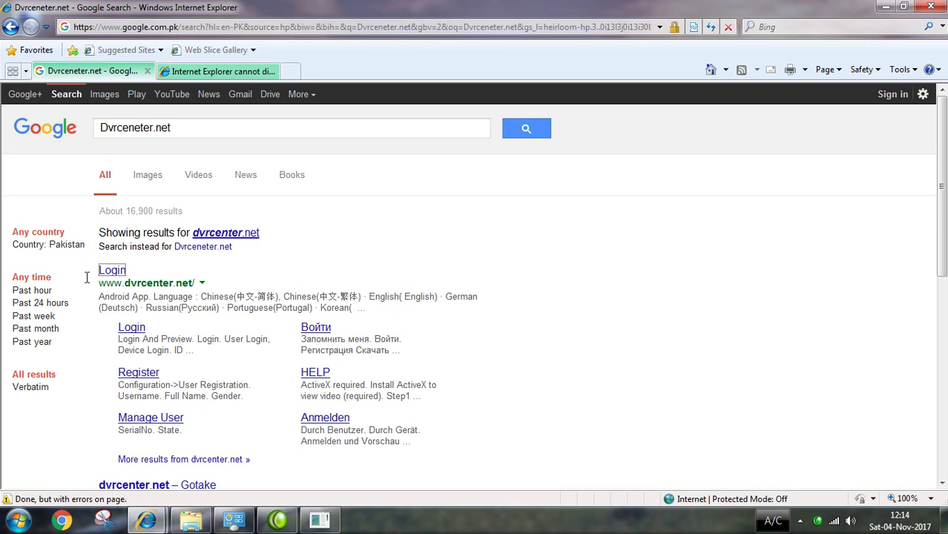
Open the dvrcenter.net Login result in the current tab and switch the login form to Device Login
{"action": "left_click", "coordinate": [114, 273]}
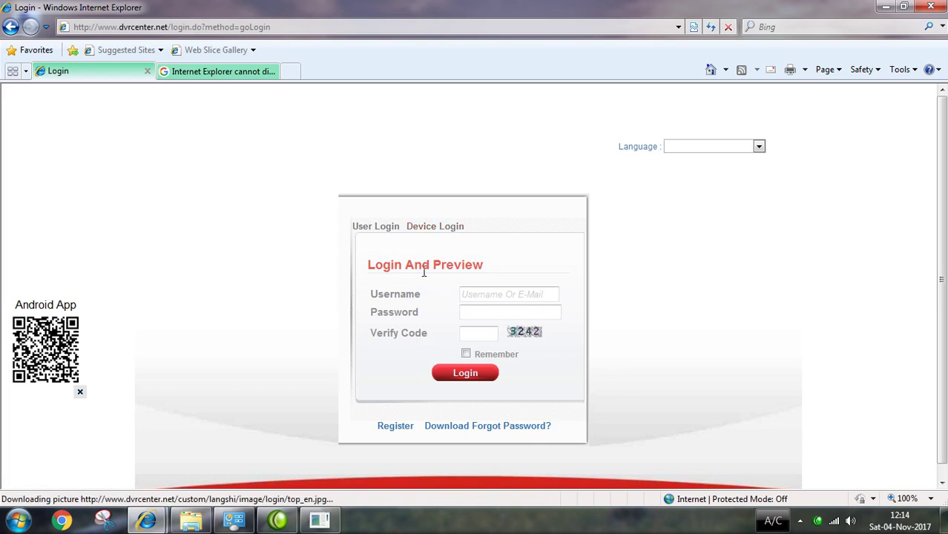
{"action": "left_click", "coordinate": [378, 232]}
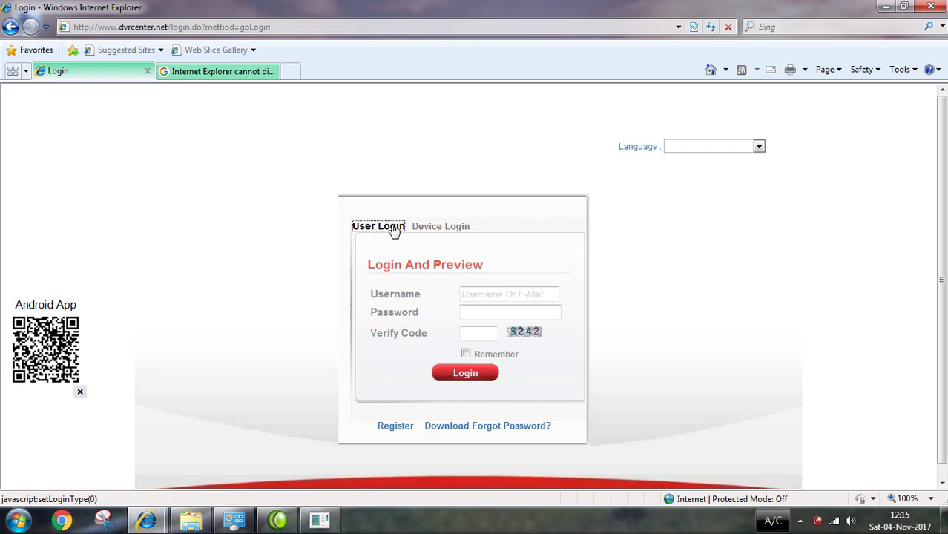
{"action": "left_click", "coordinate": [440, 231]}
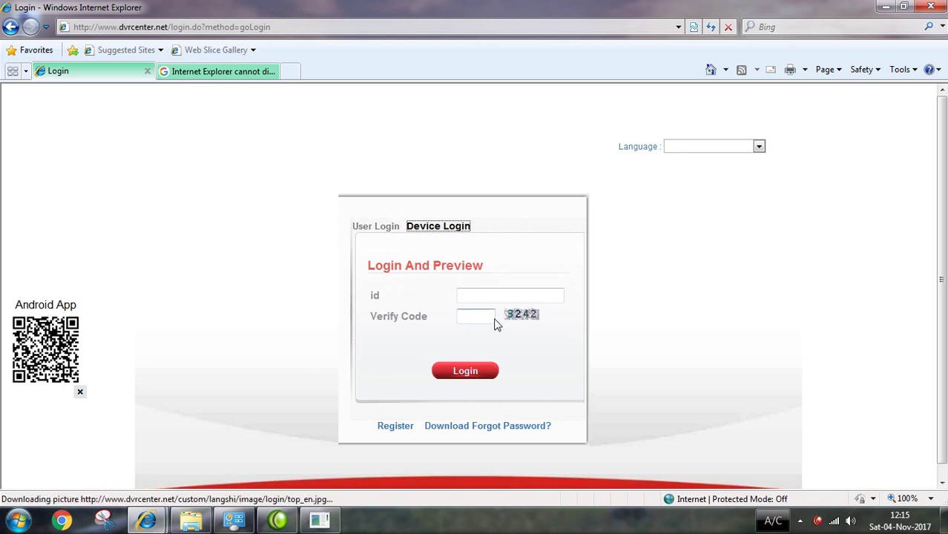
{"action": "left_click", "coordinate": [472, 295]}
Return to the DVR's web page, open the Version information in its device configuration, and copy the Serial ID
{"action": "left_click", "coordinate": [335, 71]}
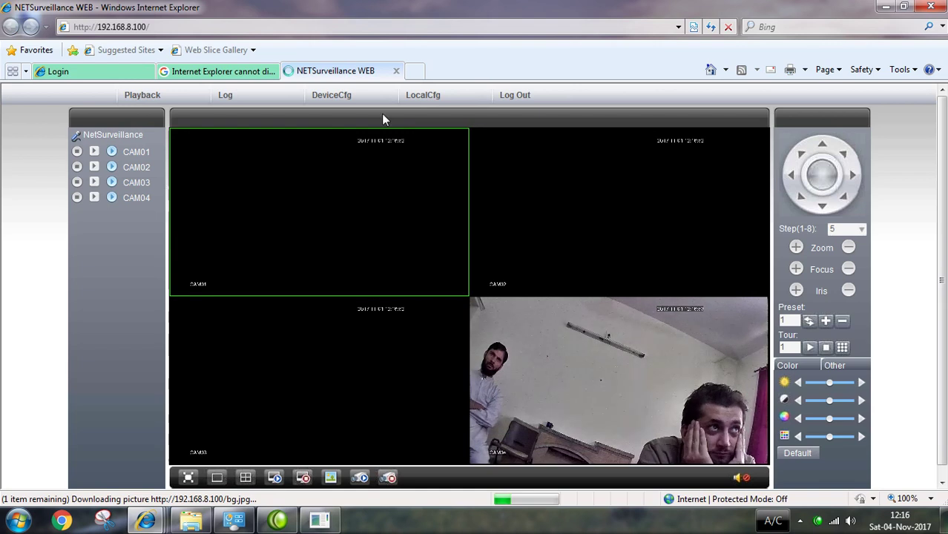
{"action": "left_click", "coordinate": [331, 95]}
{"action": "left_click", "coordinate": [577, 236]}
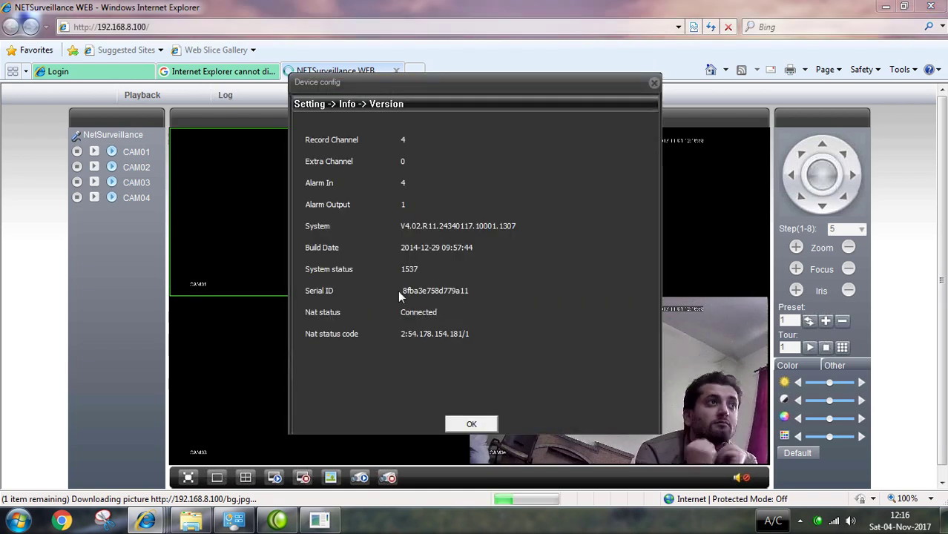
{"action": "left_click_drag", "start_coordinate": [401, 292], "coordinate": [478, 291]}
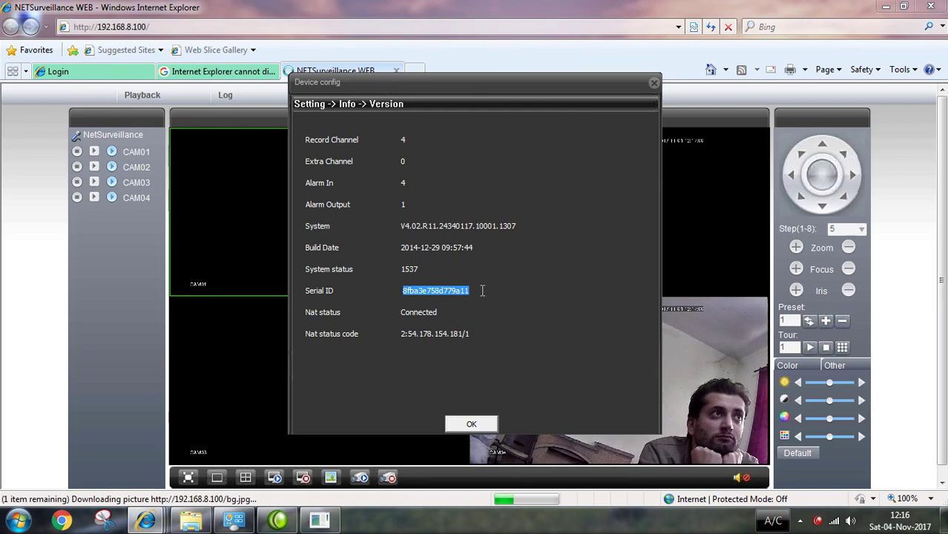
{"action": "right_click", "coordinate": [450, 290]}
{"action": "left_click", "coordinate": [478, 336]}
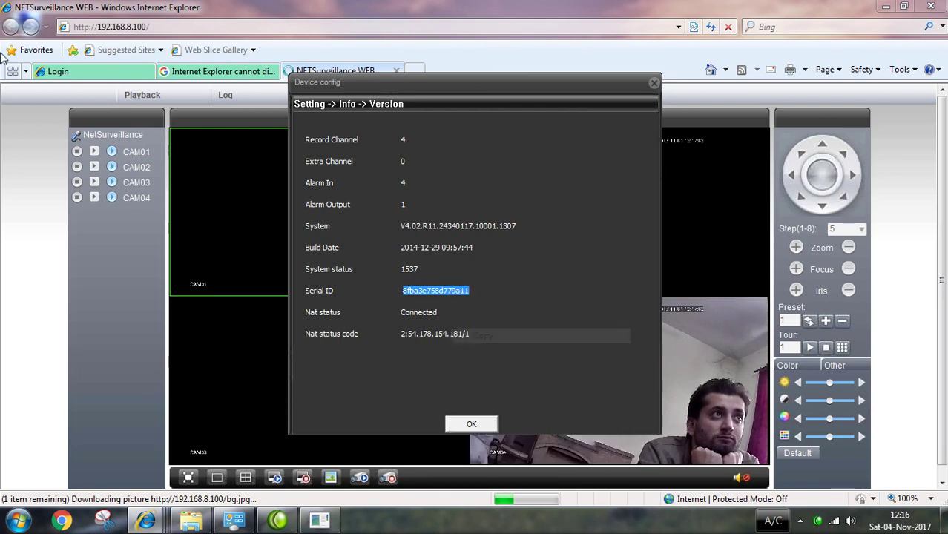
Return to the dvrcenter.net Device Login form, close the Version window, and fill in the copied Serial ID and the verification code
{"action": "left_click", "coordinate": [43, 74]}
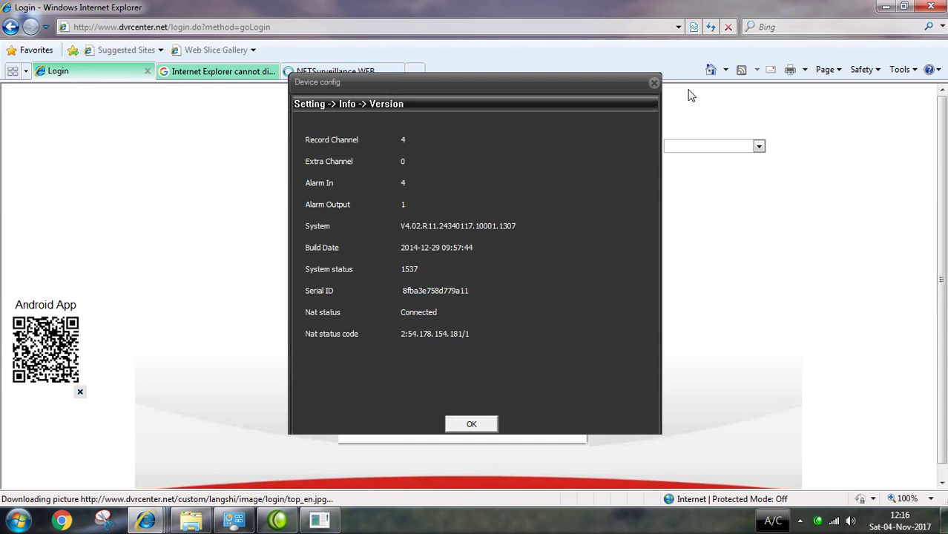
{"action": "left_click", "coordinate": [654, 82]}
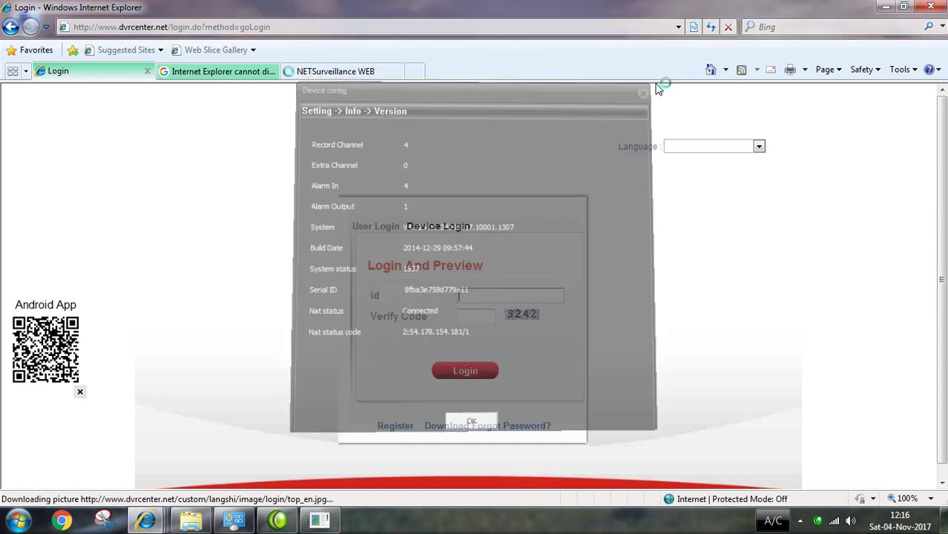
{"action": "left_click", "coordinate": [475, 296]}
{"action": "right_click", "coordinate": [475, 296]}
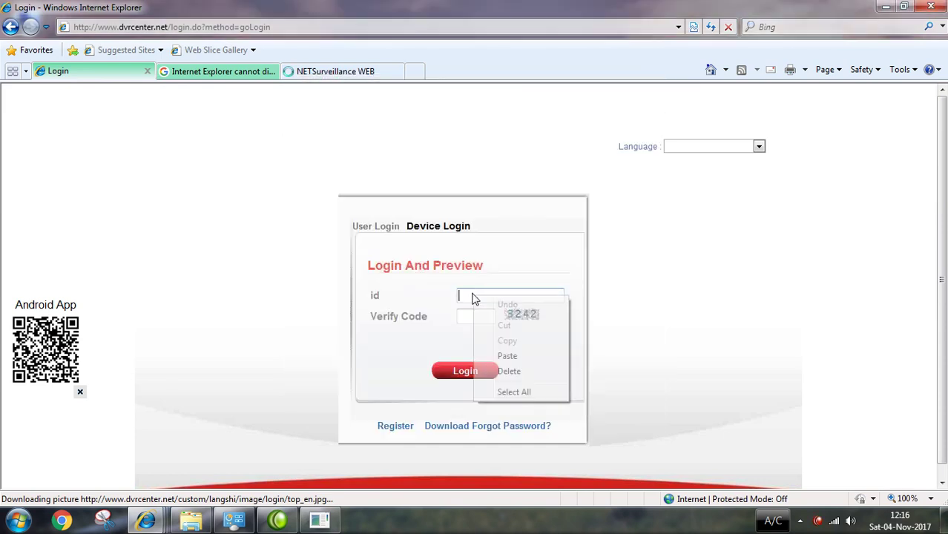
{"action": "left_click", "coordinate": [510, 361]}
{"action": "left_click", "coordinate": [480, 315]}
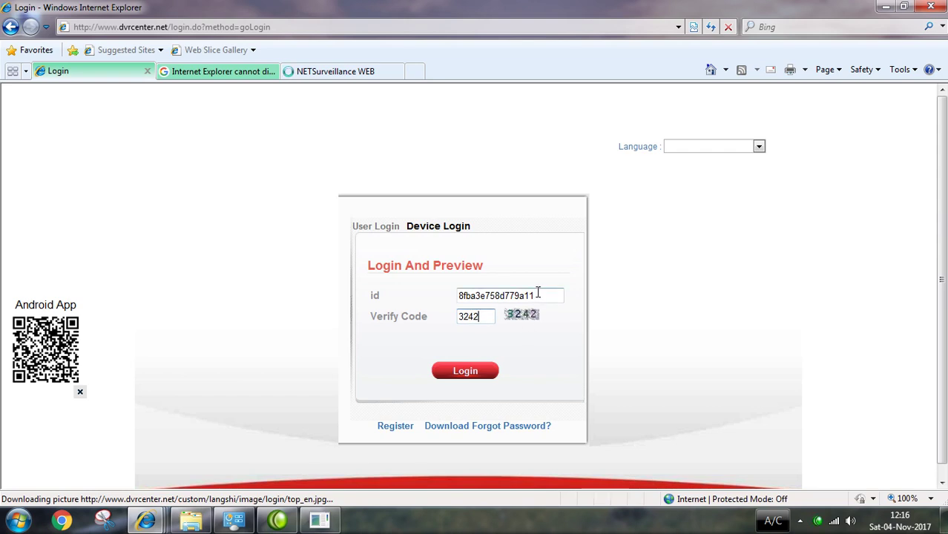
Log in to the device on dvrcenter.net and connect all video using the Extra Stream, keeping Auto Prompt enabled
{"action": "left_click", "coordinate": [465, 372]}
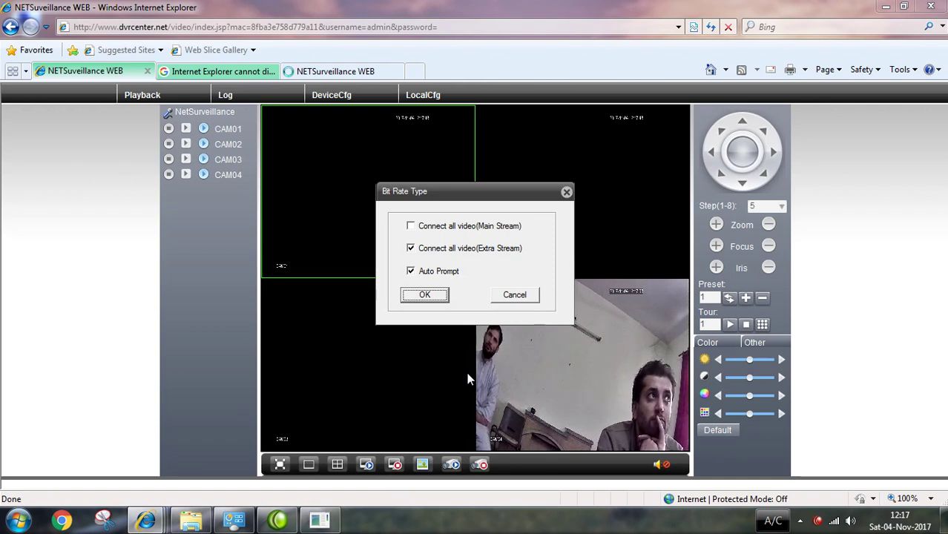
{"action": "left_click", "coordinate": [427, 296]}
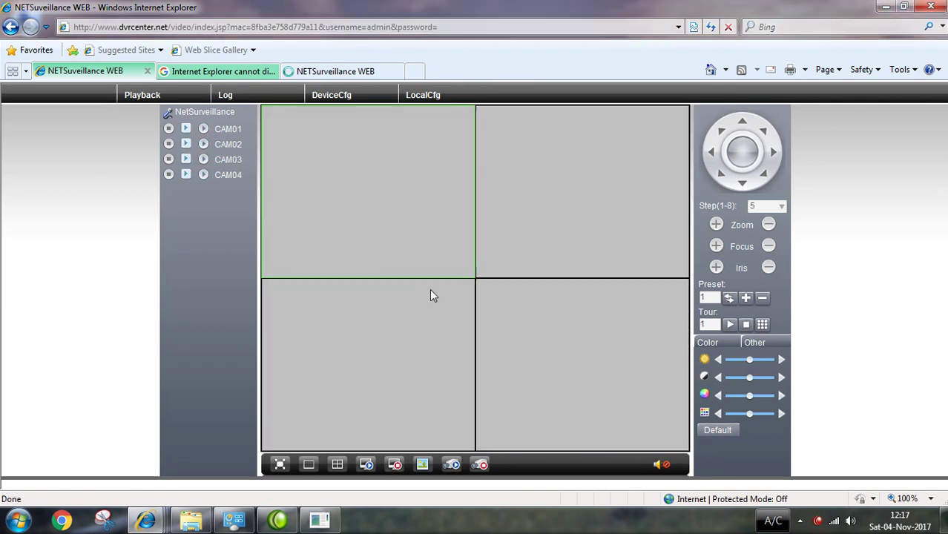
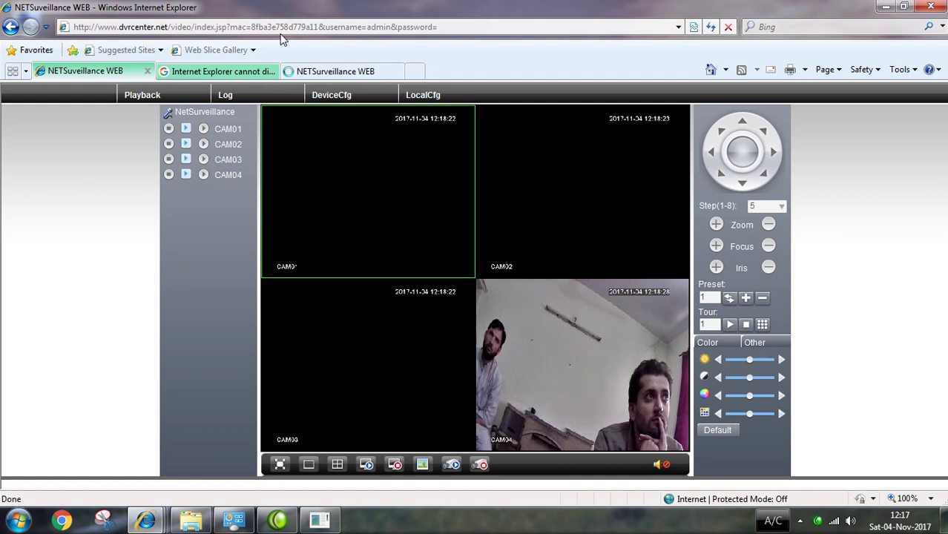
{"action": "left_click", "coordinate": [197, 32]}
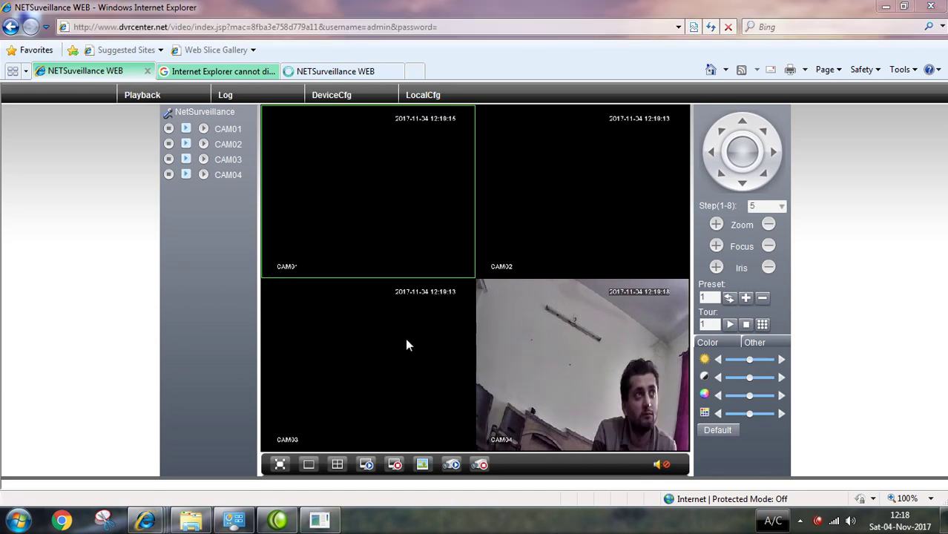
Switch the computer's Wi-Fi to the available network listed directly after the connected one and check its connection status
{"action": "left_click", "coordinate": [834, 520]}
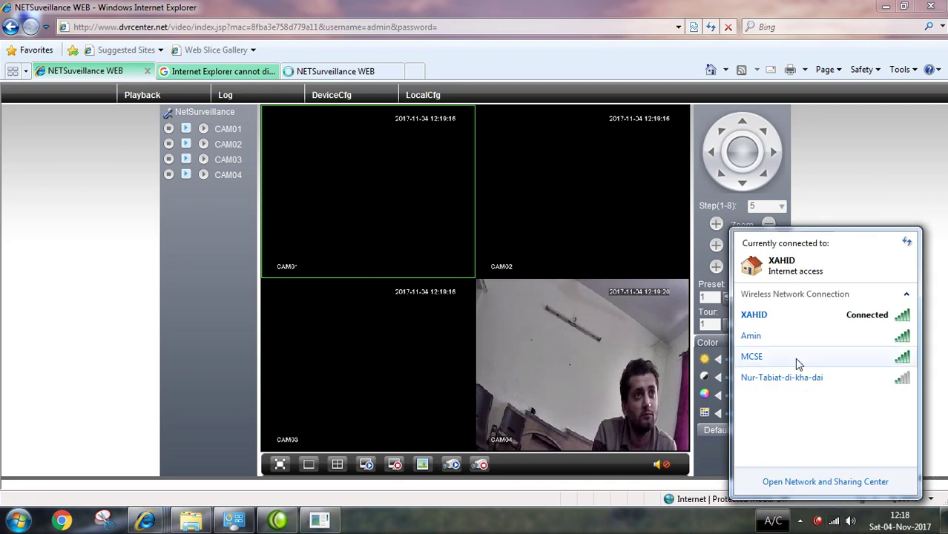
{"action": "left_click", "coordinate": [751, 336]}
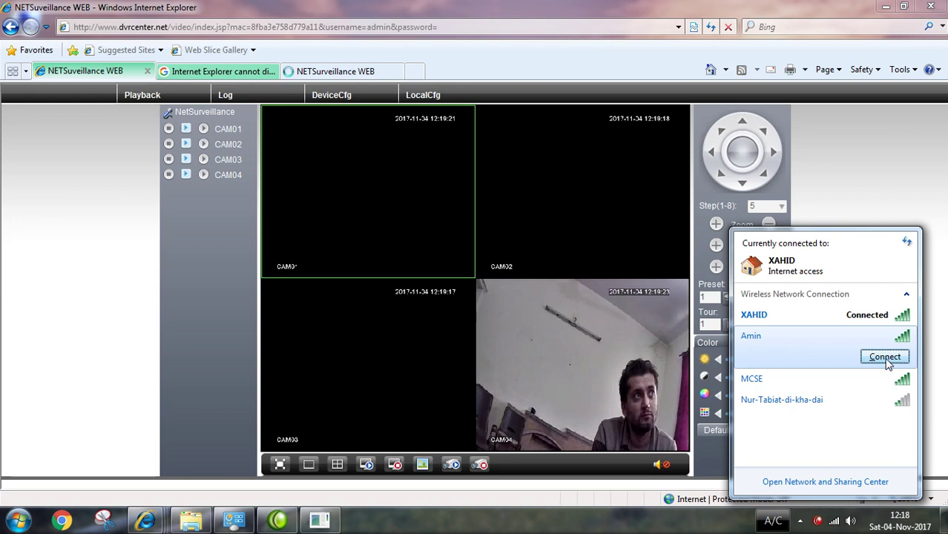
{"action": "left_click", "coordinate": [883, 357]}
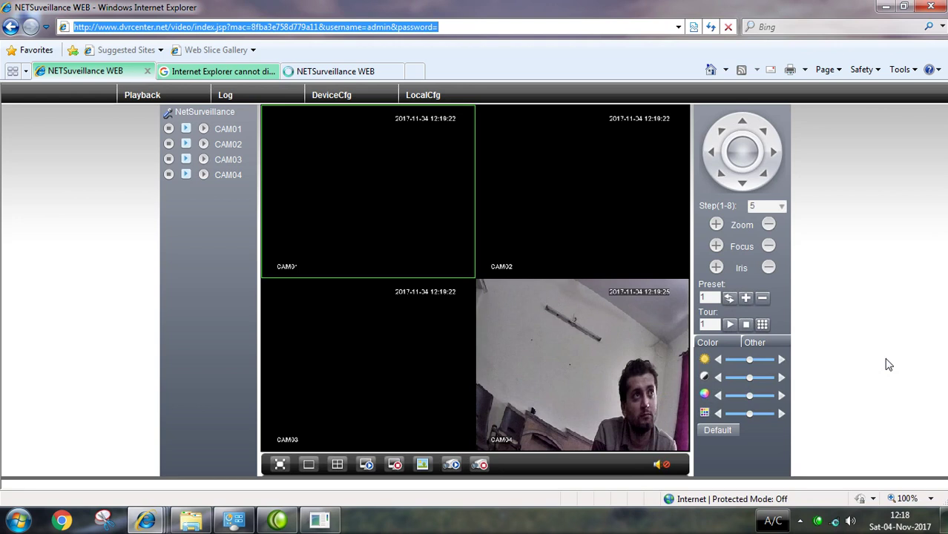
{"action": "mouse_move", "coordinate": [841, 524]}
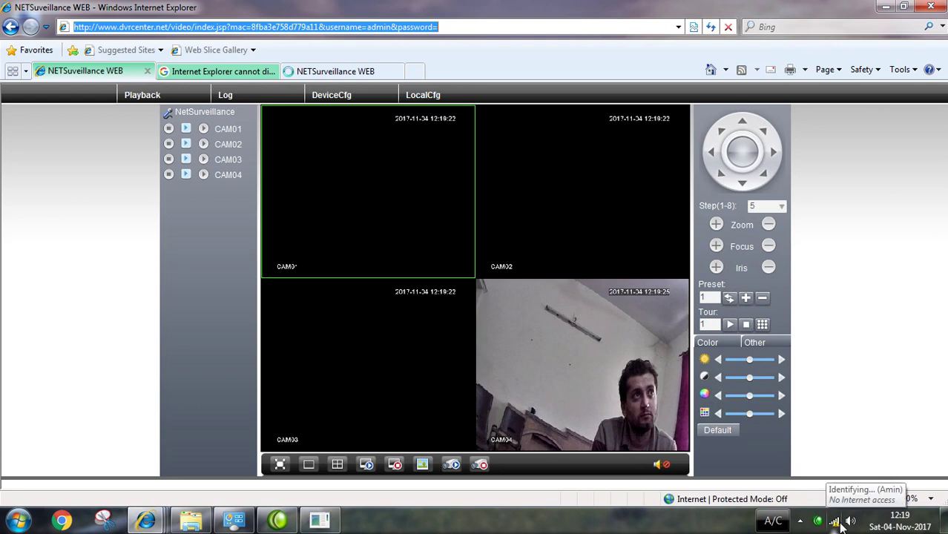
Ping 8.8.8.8 to test internet access over the new wireless network, and minimise the ping window
{"action": "key", "text": "super+r"}
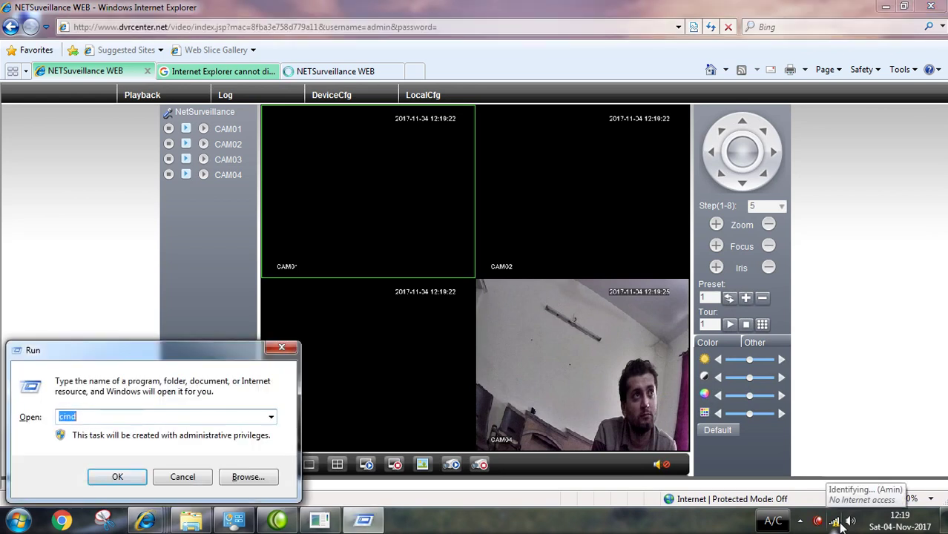
{"action": "key", "text": "Return"}
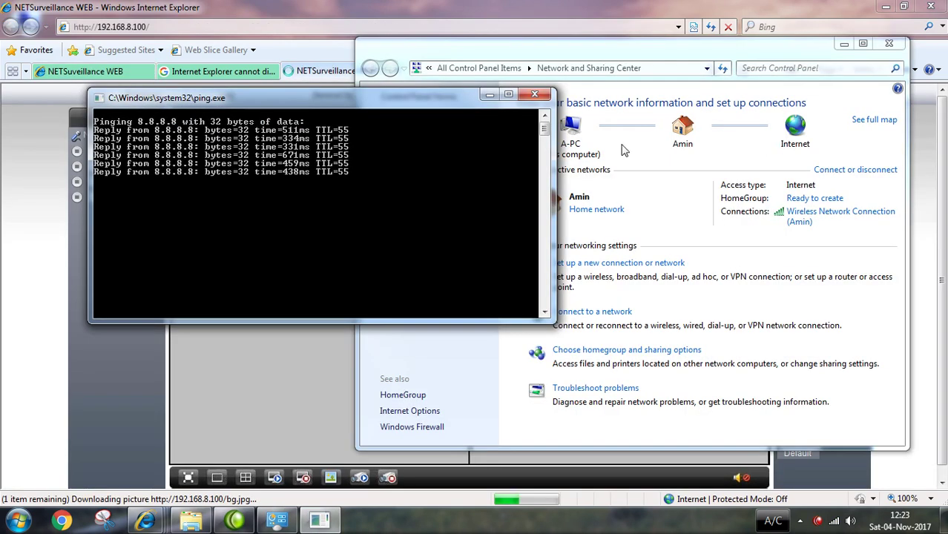
{"action": "left_click", "coordinate": [490, 95]}
Check which wireless network the computer is connected to, and minimise the Network and Sharing Center window
{"action": "left_click", "coordinate": [834, 522]}
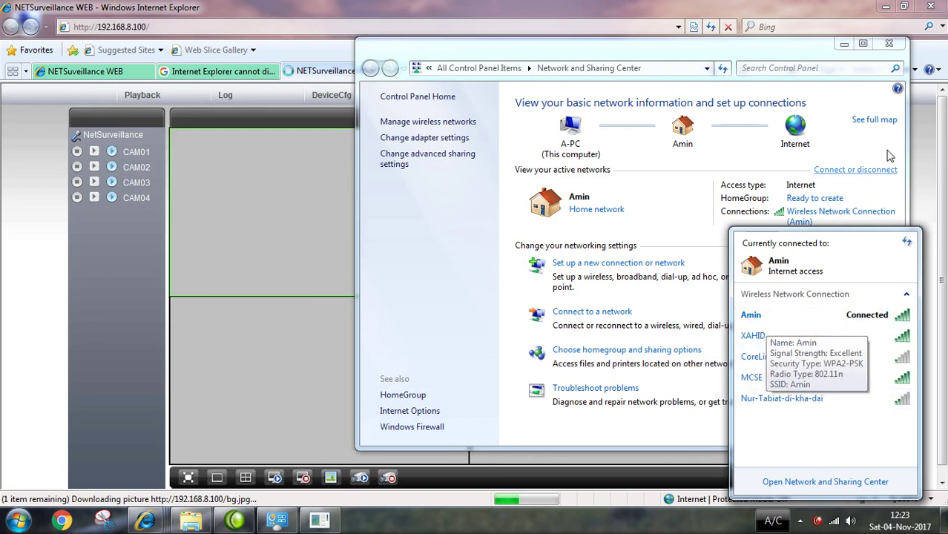
{"action": "left_click", "coordinate": [660, 524]}
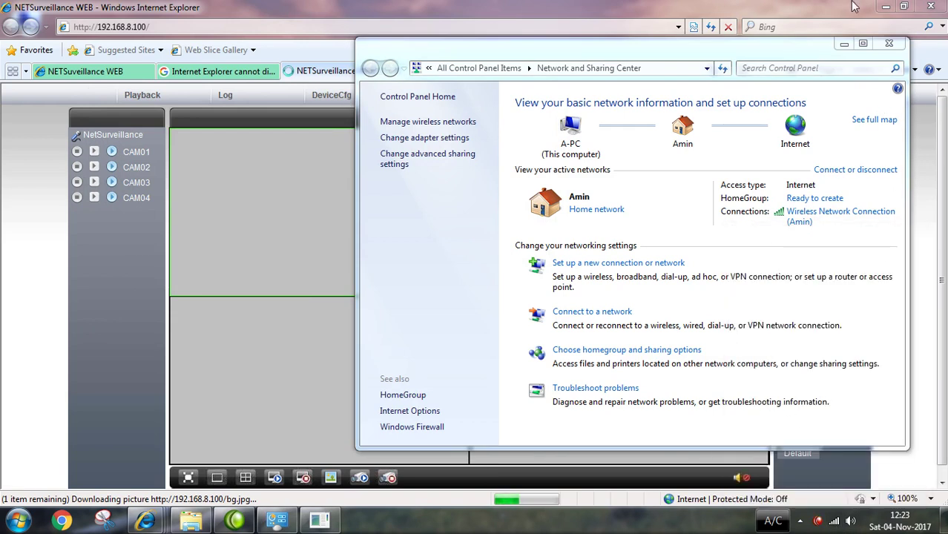
{"action": "left_click", "coordinate": [843, 43]}
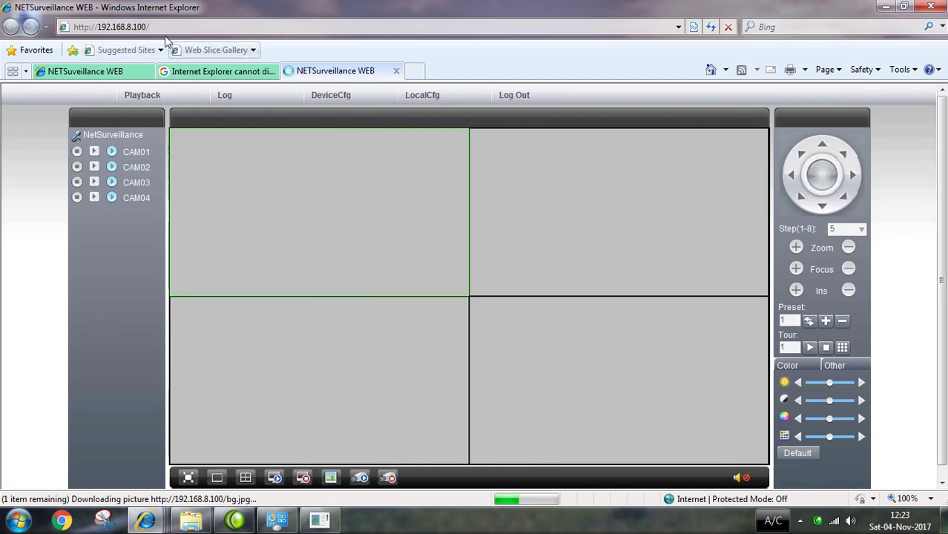
Return to the dvrcenter.net device page among the open browser pages and reload its existing address
{"action": "left_click", "coordinate": [215, 72]}
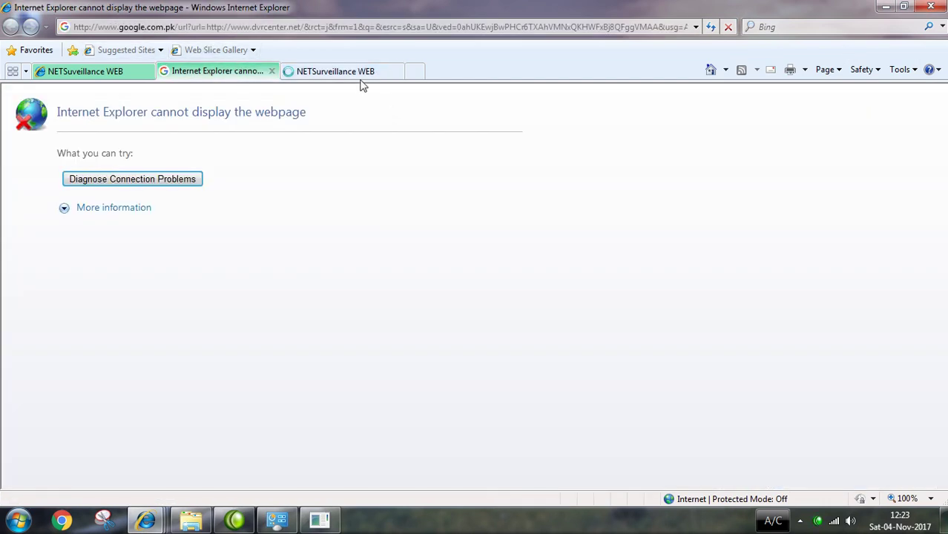
{"action": "left_click", "coordinate": [356, 71]}
{"action": "left_click", "coordinate": [85, 72]}
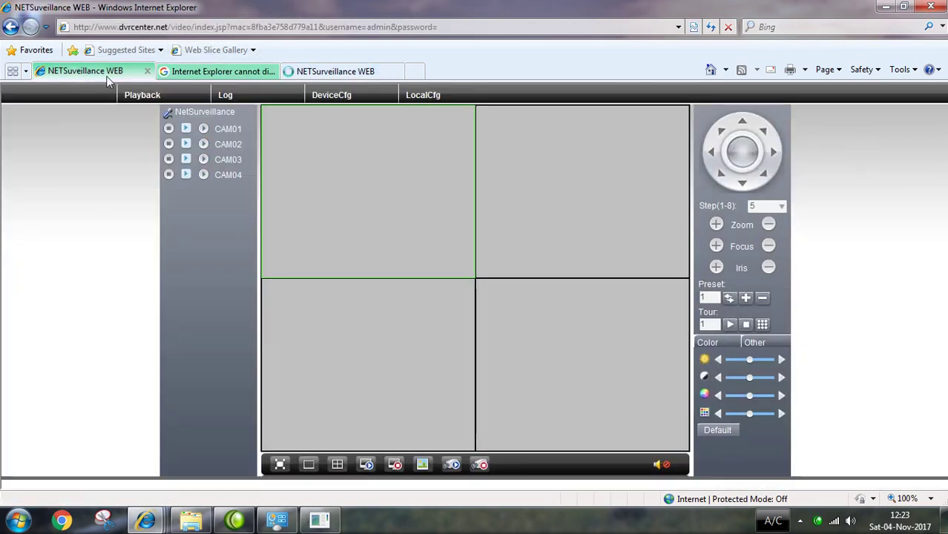
{"action": "left_click", "coordinate": [251, 28]}
{"action": "key", "text": "Return"}
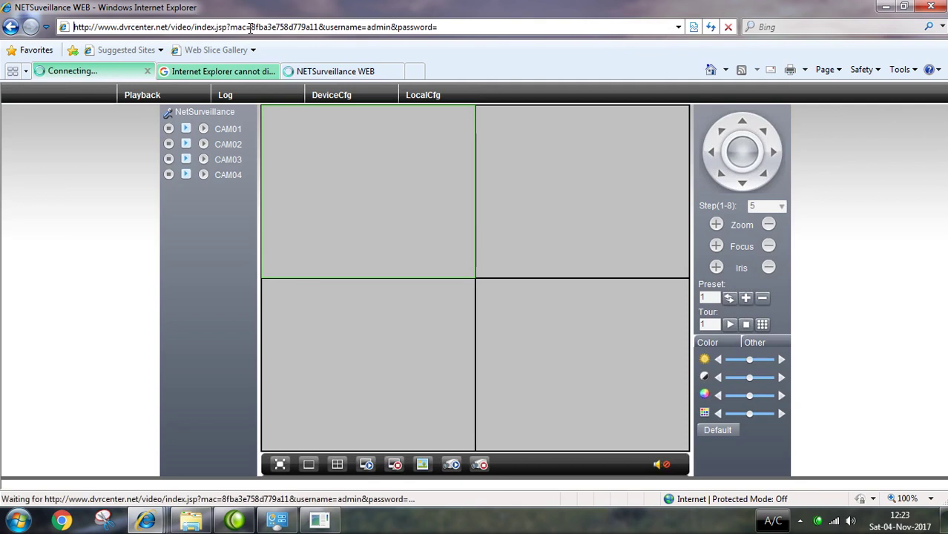